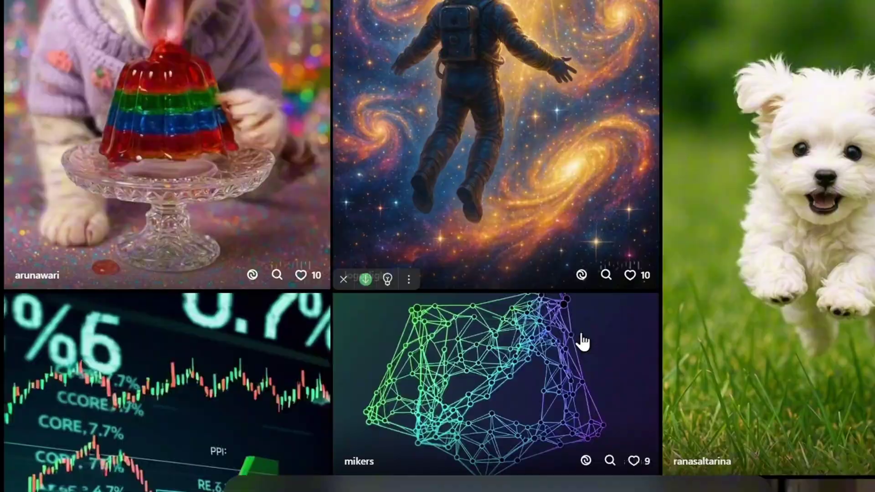
Open the Medusa in Forest Scene image from Explore and browse on to Tortoise Warrior Majesty.
{"action": "scroll", "coordinate": [584, 342], "scroll_direction": "down", "scroll_amount": 8}
{"action": "scroll", "coordinate": [737, 336], "scroll_direction": "down", "scroll_amount": 7}
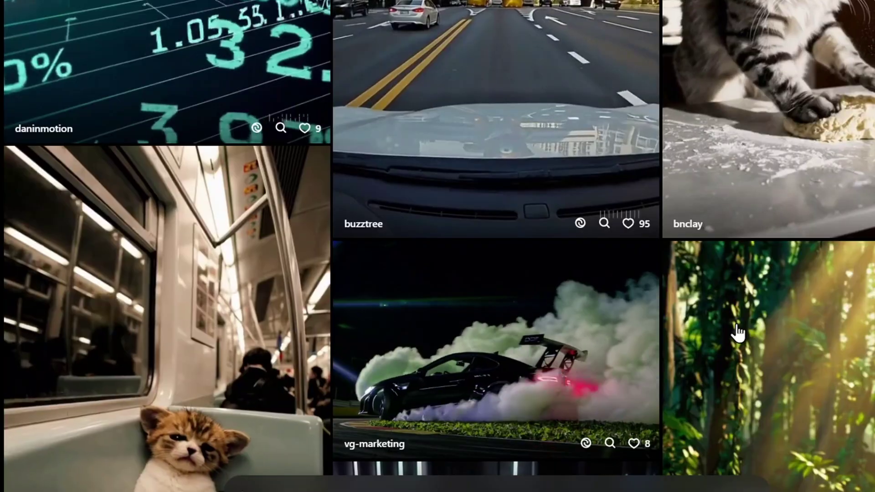
{"action": "scroll", "coordinate": [739, 334], "scroll_direction": "down", "scroll_amount": 4}
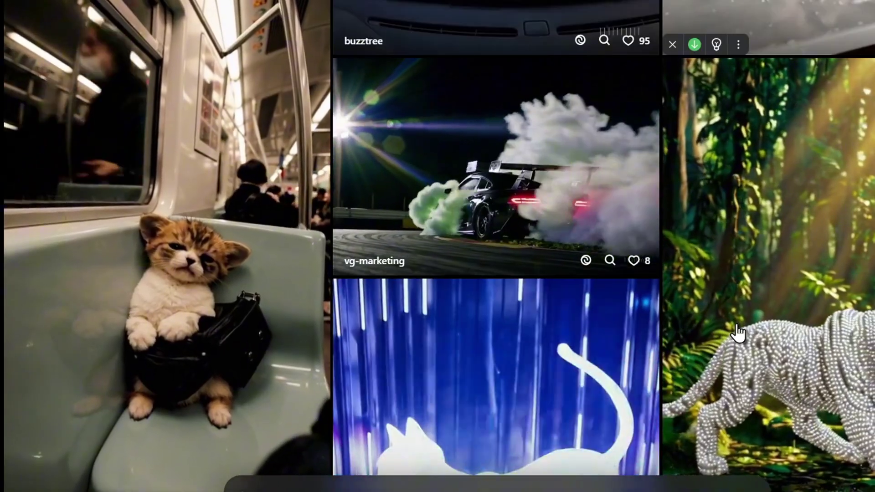
{"action": "scroll", "coordinate": [752, 334], "scroll_direction": "down", "scroll_amount": 8}
{"action": "scroll", "coordinate": [764, 319], "scroll_direction": "down", "scroll_amount": 5}
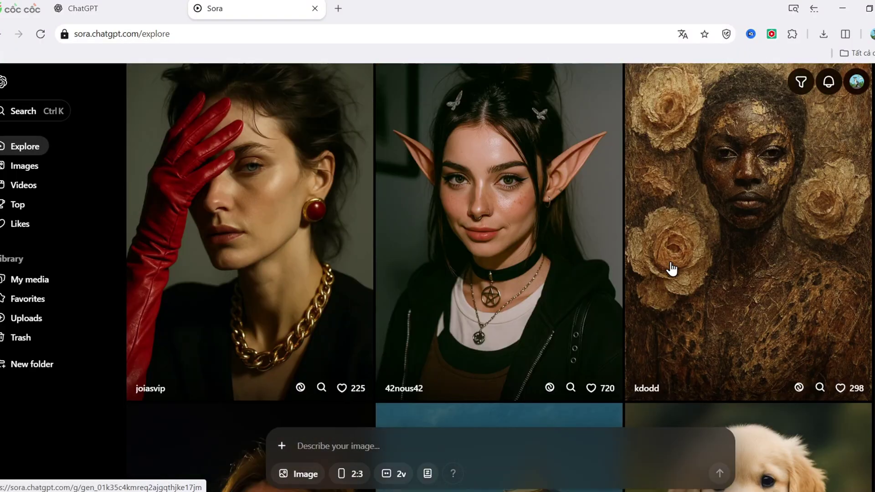
{"action": "scroll", "coordinate": [672, 268], "scroll_direction": "down", "scroll_amount": 5}
{"action": "scroll", "coordinate": [670, 268], "scroll_direction": "down", "scroll_amount": 8}
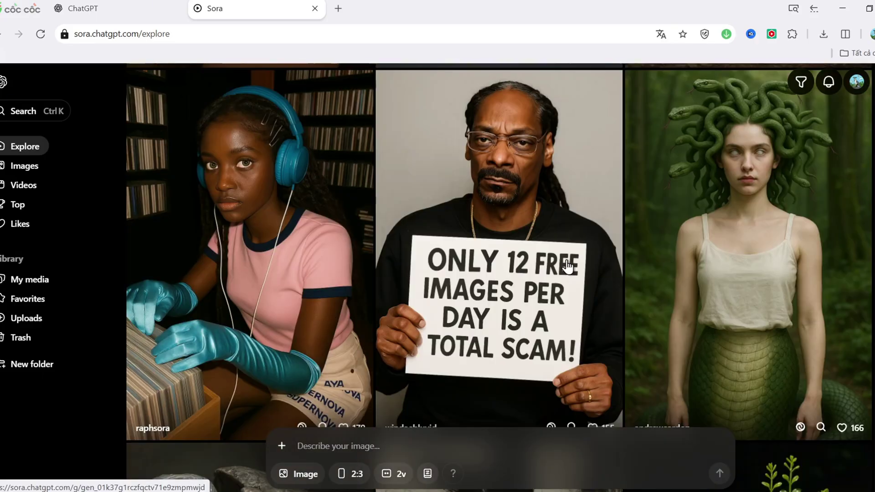
{"action": "left_click", "coordinate": [694, 251]}
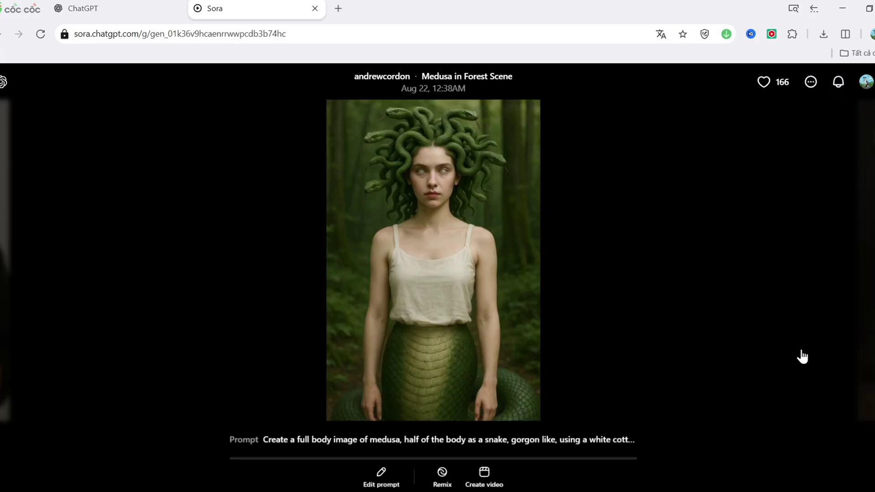
{"action": "scroll", "coordinate": [830, 456], "scroll_direction": "down", "scroll_amount": 2}
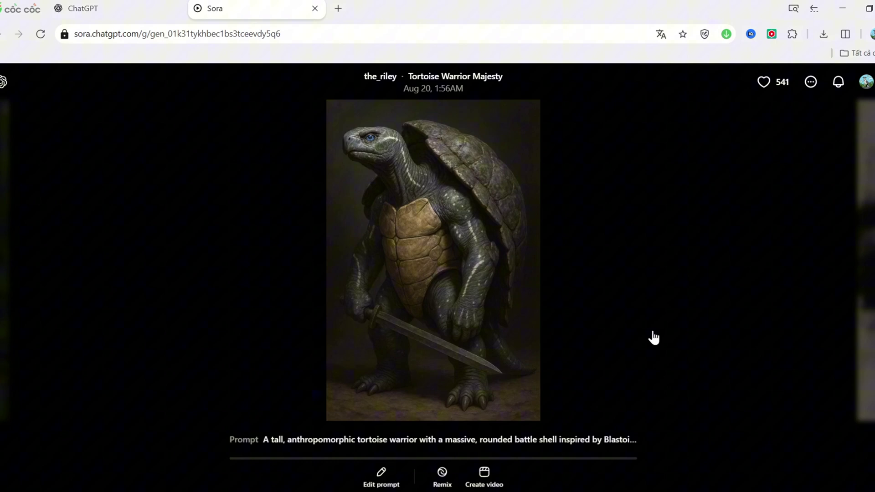
{"action": "scroll", "coordinate": [654, 338], "scroll_direction": "down", "scroll_amount": 2}
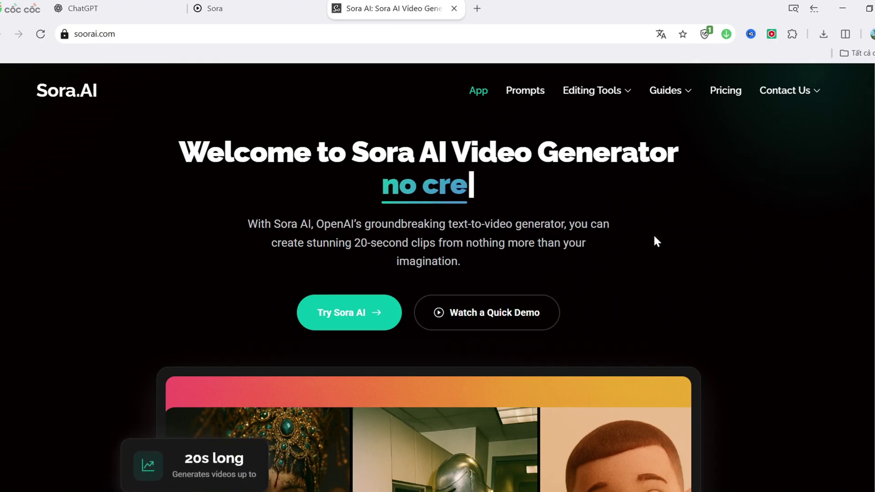
Scroll soorai.com's features and editing tools down to pricing: ChatGPT Plus $20, Pro $200 monthly.
{"action": "scroll", "coordinate": [655, 237], "scroll_direction": "down", "scroll_amount": 5}
{"action": "scroll", "coordinate": [651, 244], "scroll_direction": "down", "scroll_amount": 15}
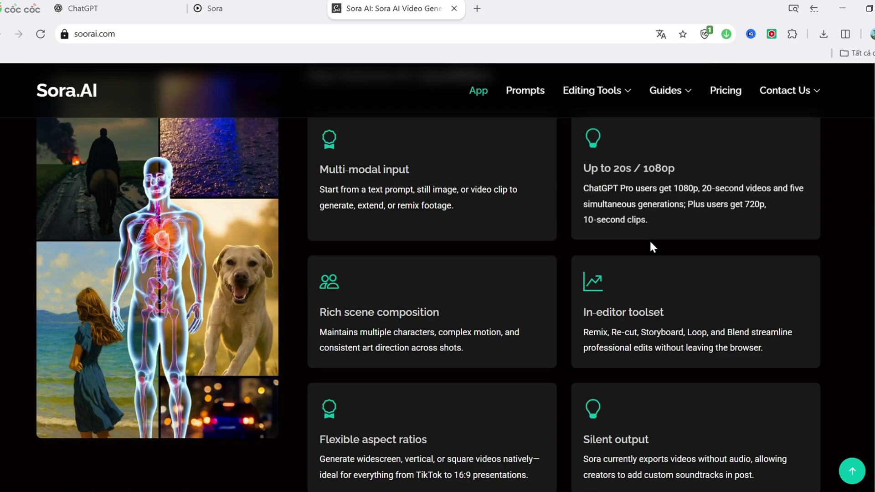
{"action": "scroll", "coordinate": [649, 240], "scroll_direction": "down", "scroll_amount": 20}
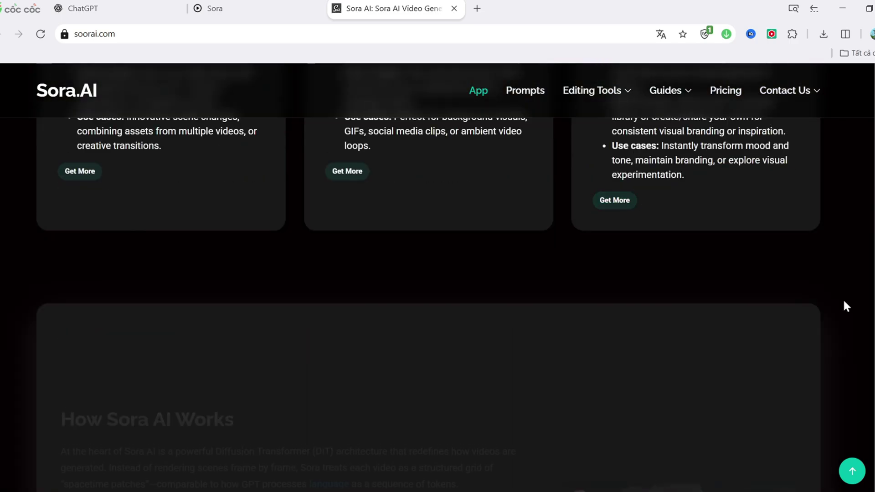
{"action": "scroll", "coordinate": [842, 324], "scroll_direction": "down", "scroll_amount": 10}
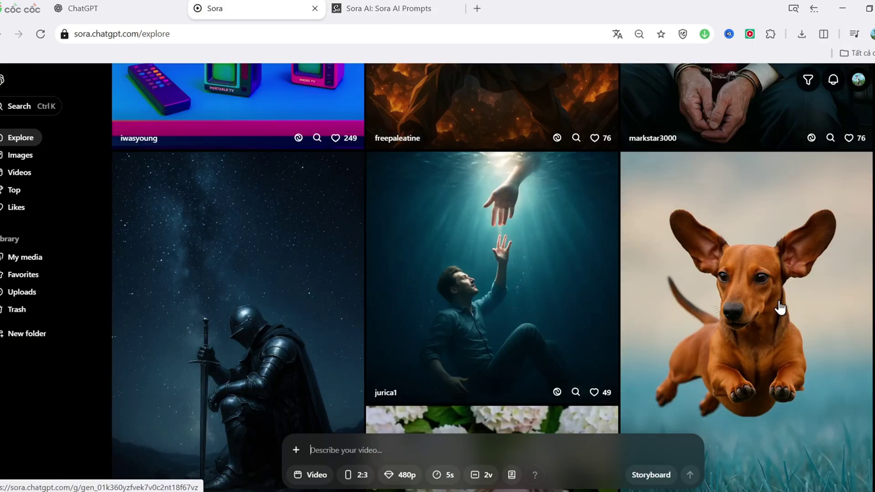
Open the woman-among-hydrangeas Ethereal Garden Elegance video and load its prompt for editing.
{"action": "scroll", "coordinate": [780, 307], "scroll_direction": "down", "scroll_amount": 6}
{"action": "left_click", "coordinate": [579, 274]}
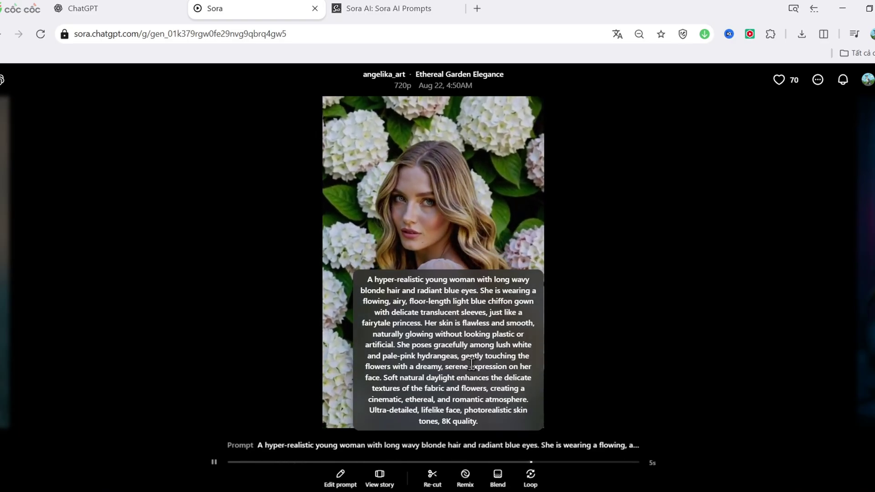
{"action": "left_click", "coordinate": [340, 478]}
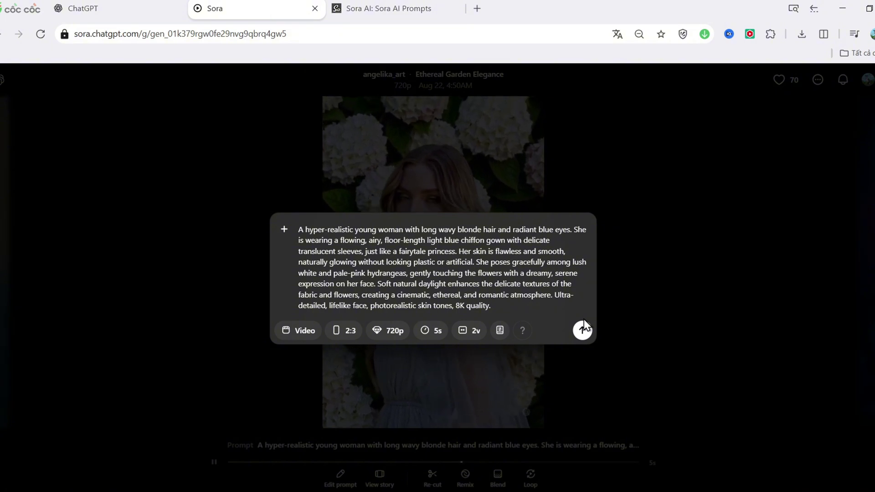
Submit the hydrangea-portrait prompt, then check the empty Favorites and Uploads libraries.
{"action": "left_click", "coordinate": [583, 324]}
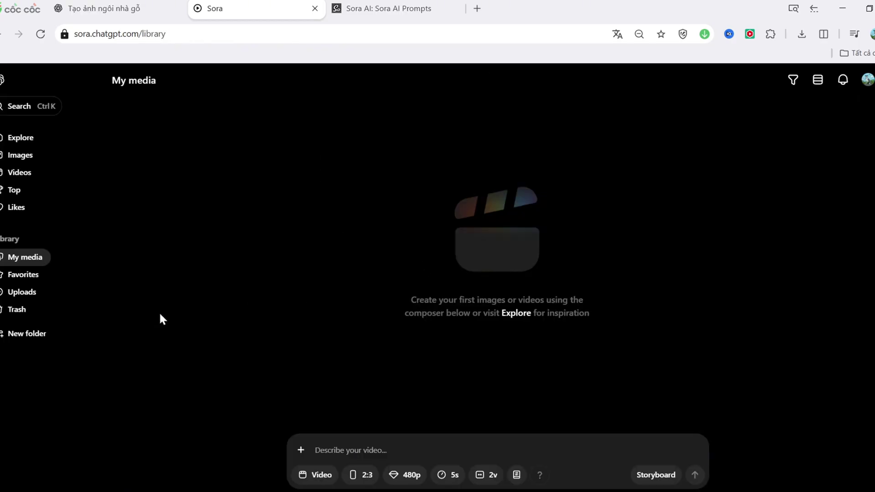
{"action": "left_click", "coordinate": [36, 281]}
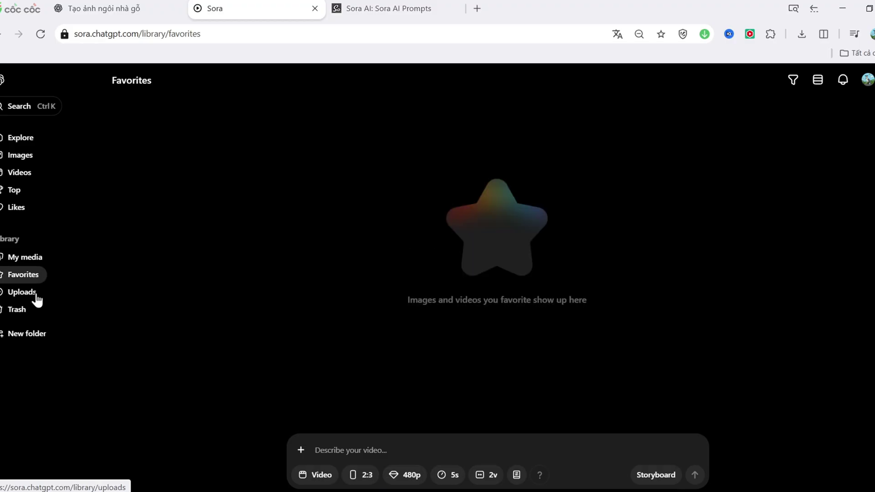
{"action": "left_click", "coordinate": [37, 300]}
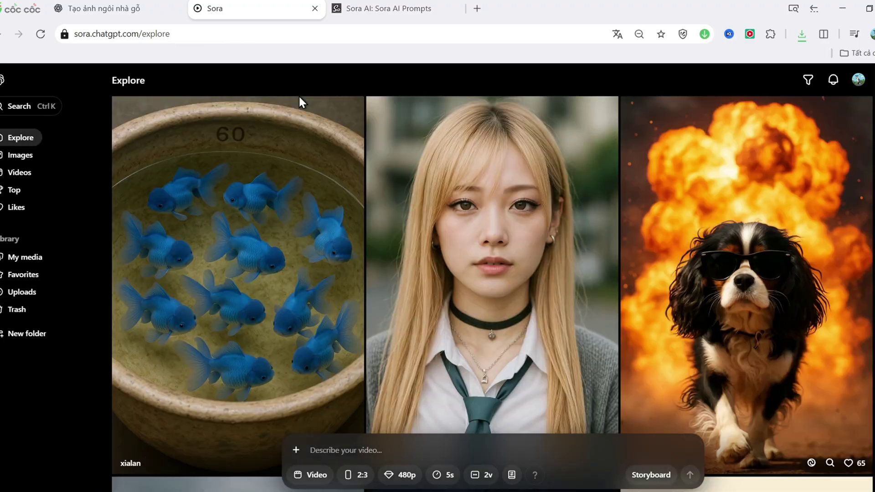
Accept the media upload agreement and attach the dark-forest cabin image from this computer.
{"action": "left_click", "coordinate": [296, 451]}
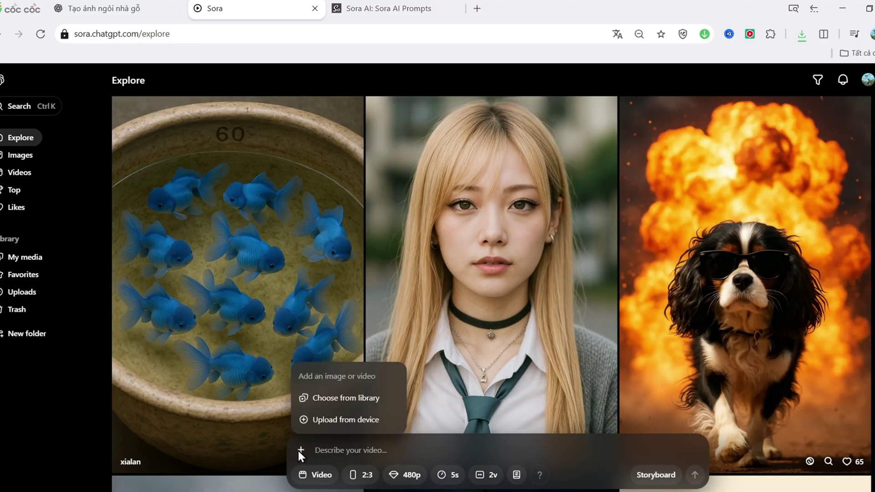
{"action": "left_click", "coordinate": [344, 420]}
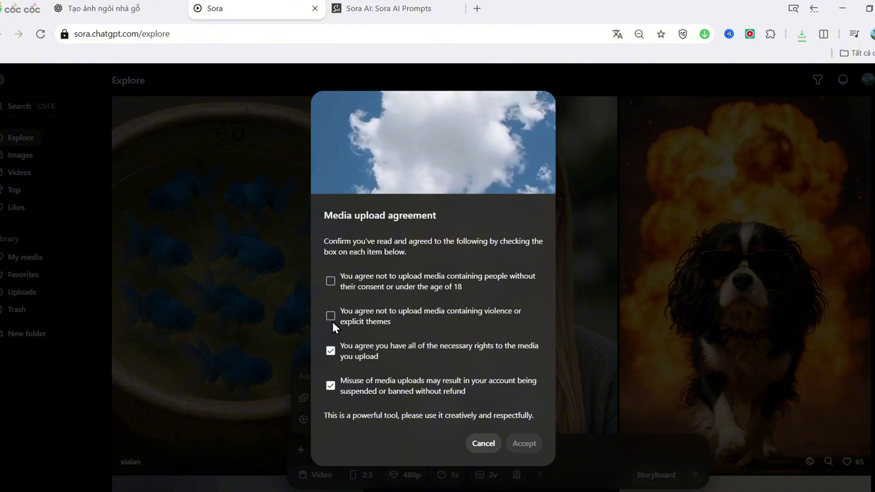
{"action": "left_click", "coordinate": [338, 283]}
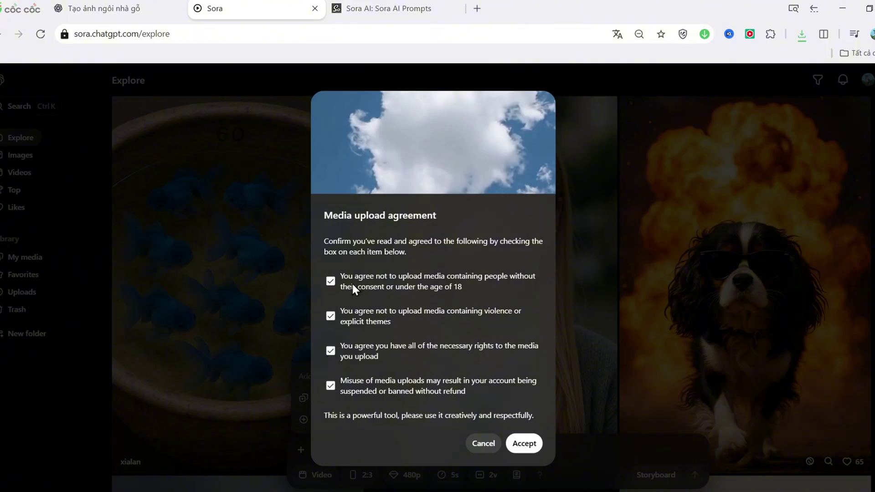
{"action": "left_click", "coordinate": [524, 443]}
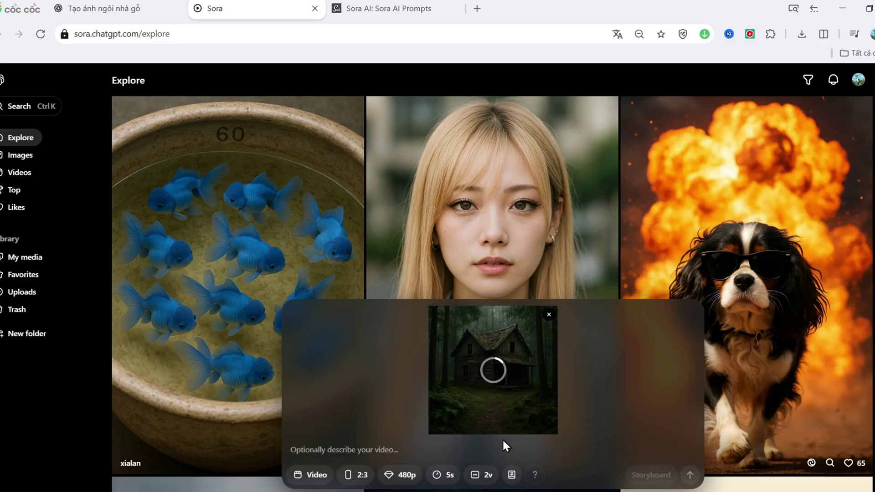
Generate a 1:1, 720p, 5-second video of the cabin with ghosts looming in foggy windows.
{"action": "left_click", "coordinate": [365, 476]}
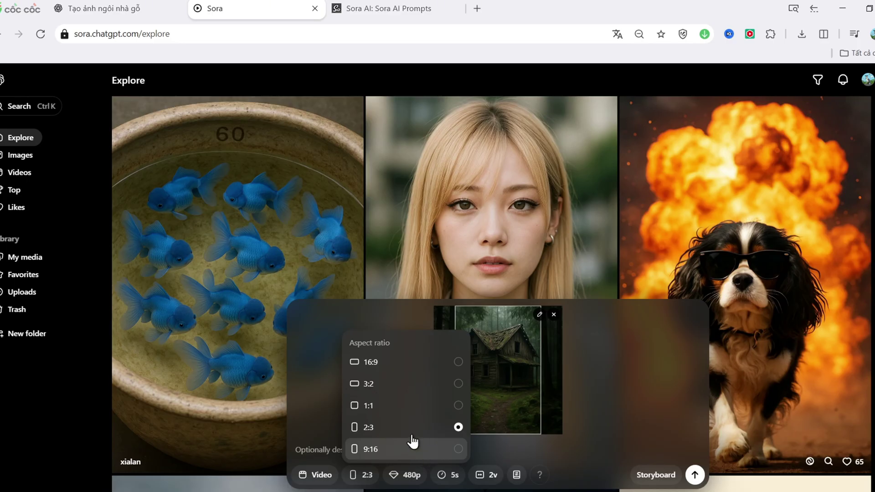
{"action": "left_click", "coordinate": [419, 409]}
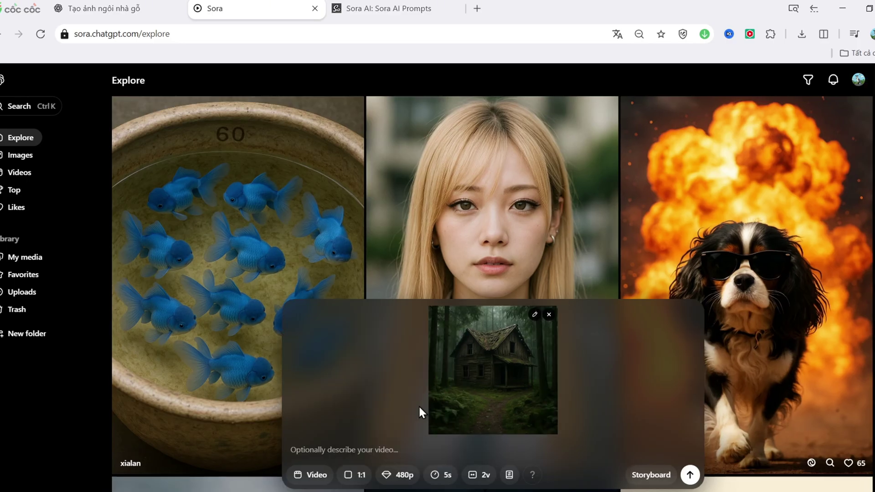
{"action": "left_click", "coordinate": [390, 479]}
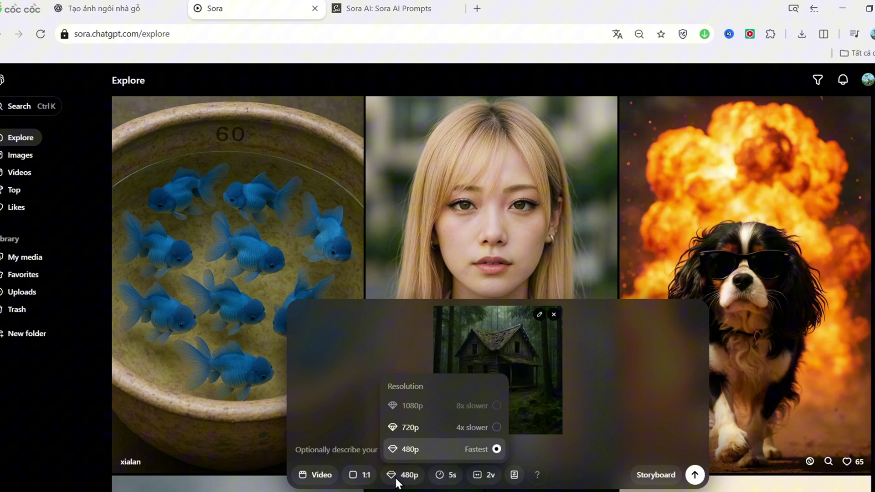
{"action": "left_click", "coordinate": [496, 428]}
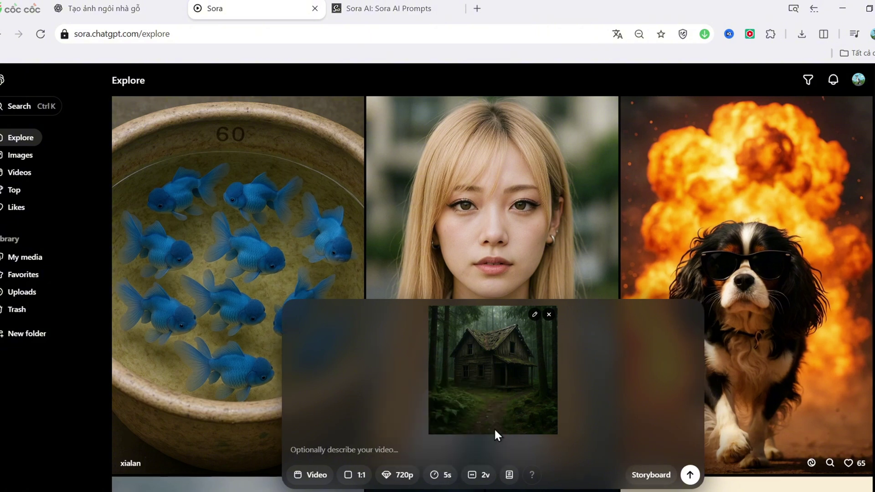
{"action": "left_click", "coordinate": [441, 475]}
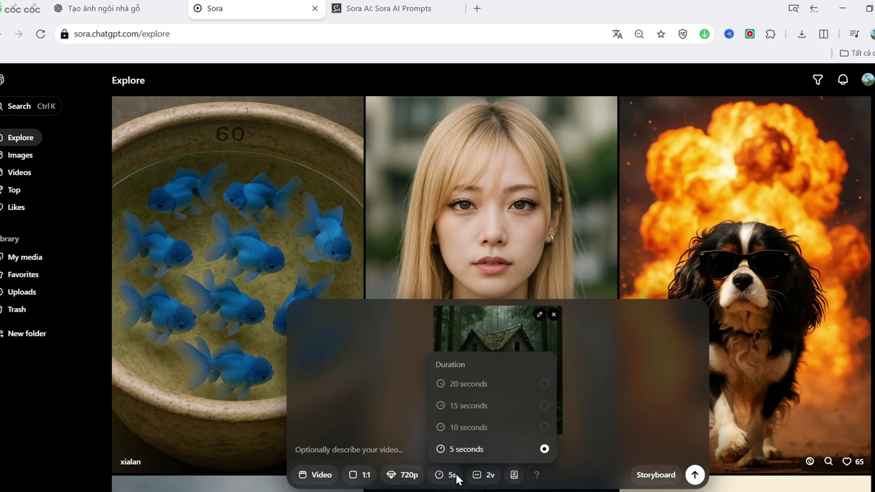
{"action": "left_click", "coordinate": [406, 439]}
{"action": "type", "text": "Scene of an abandoned house in the fog with ghosts looming in the windows"}
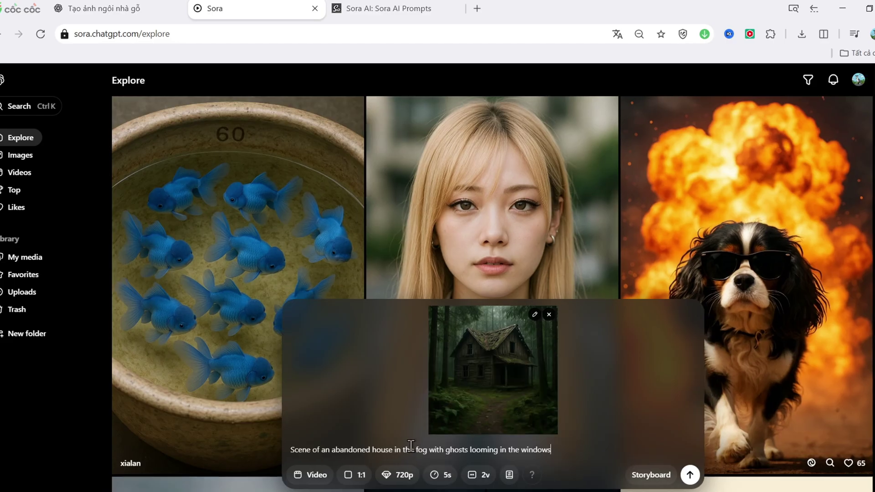
{"action": "left_click", "coordinate": [691, 475]}
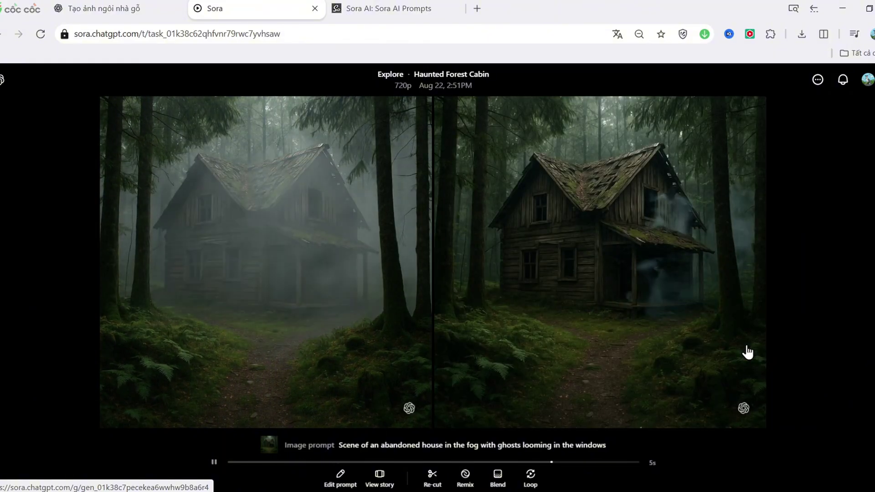
Remix one cabin variation so ghosts appear in the windows, then open the two results.
{"action": "left_click", "coordinate": [469, 484]}
{"action": "left_click", "coordinate": [431, 451]}
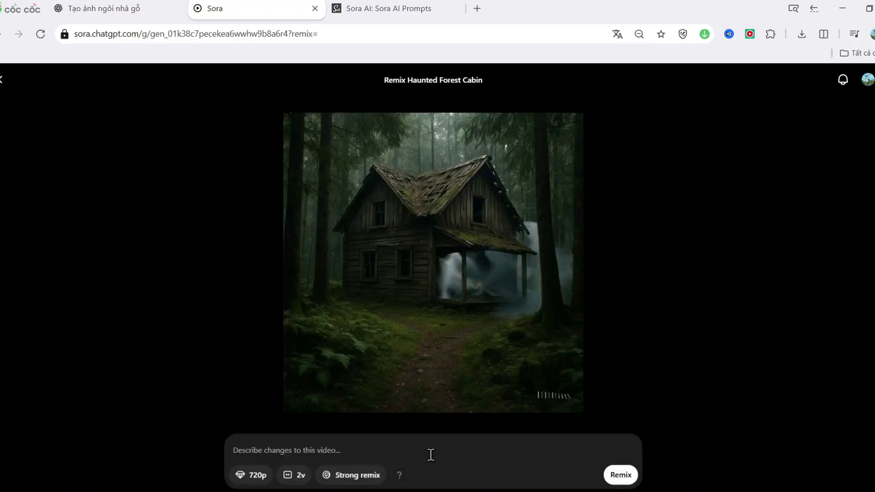
{"action": "type", "text": "Ghosts appear in the windows of the wooden house in the mist"}
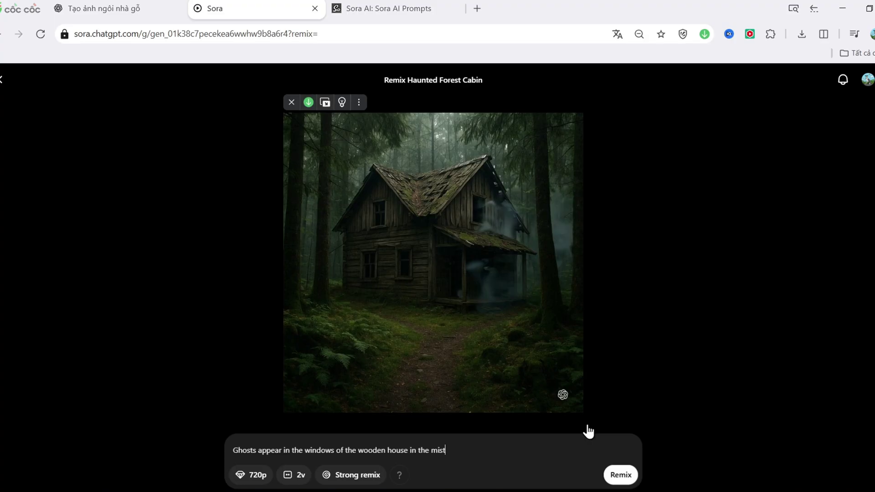
{"action": "left_click", "coordinate": [617, 480]}
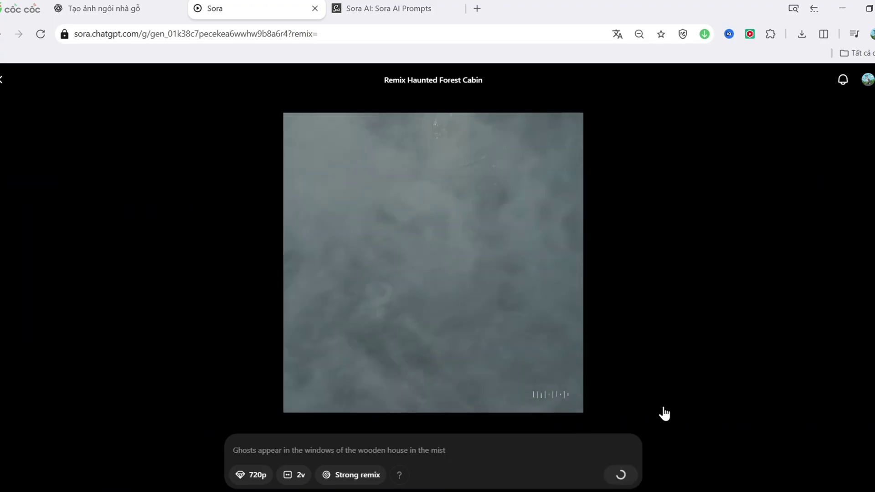
{"action": "left_click", "coordinate": [821, 118]}
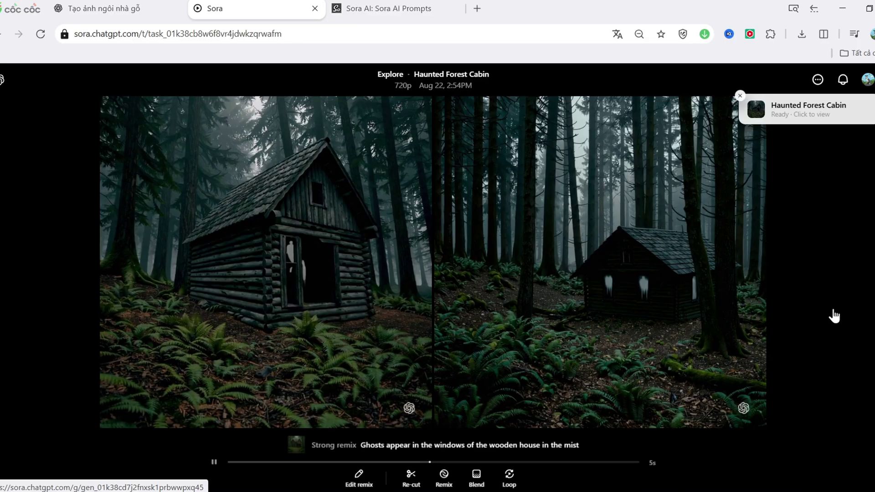
Submit a 9:16, 720p prompt of teddy bears, superheroes and dolls dancing on a neon rooftop.
{"action": "left_click", "coordinate": [832, 321]}
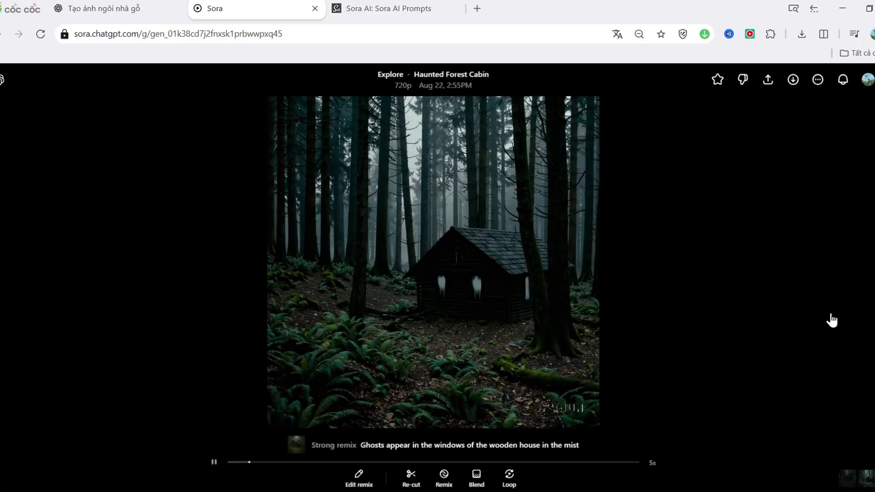
{"action": "left_click", "coordinate": [736, 356]}
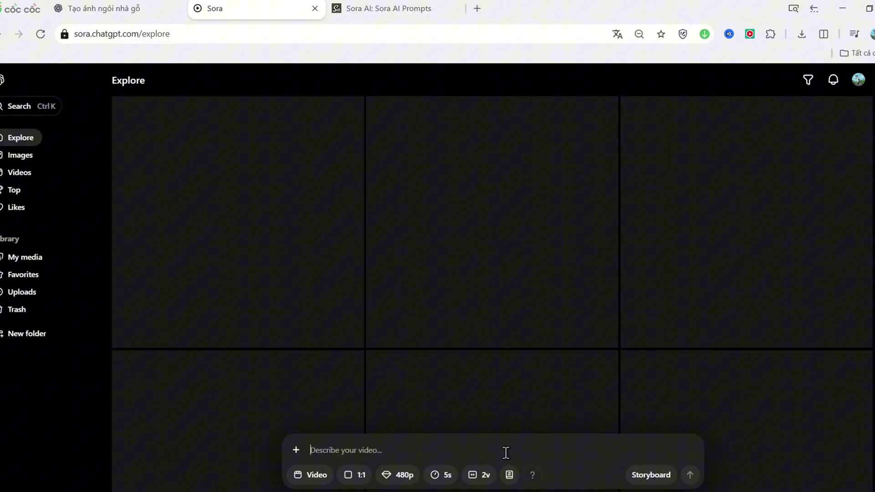
{"action": "left_click", "coordinate": [504, 454]}
{"action": "type", "text": "teddy bear toys, superheroes, dolls dancing on the roof of a tall building, neon lights"}
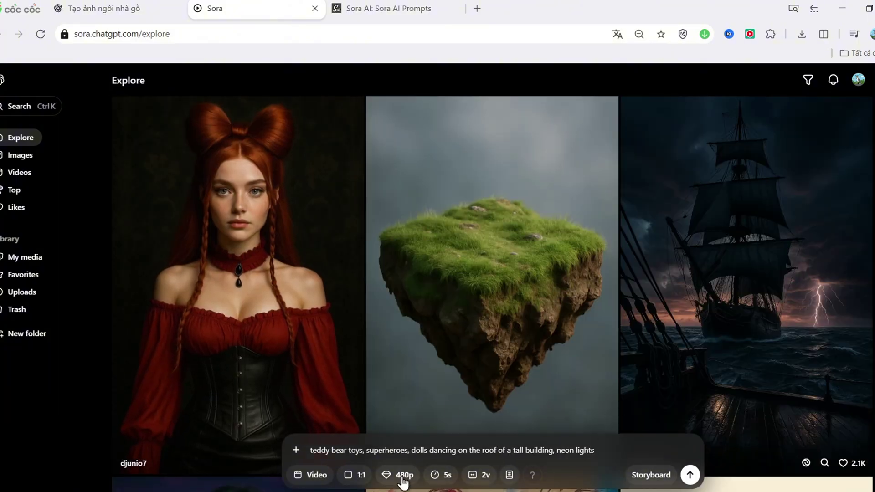
{"action": "left_click", "coordinate": [402, 476]}
{"action": "left_click", "coordinate": [436, 428]}
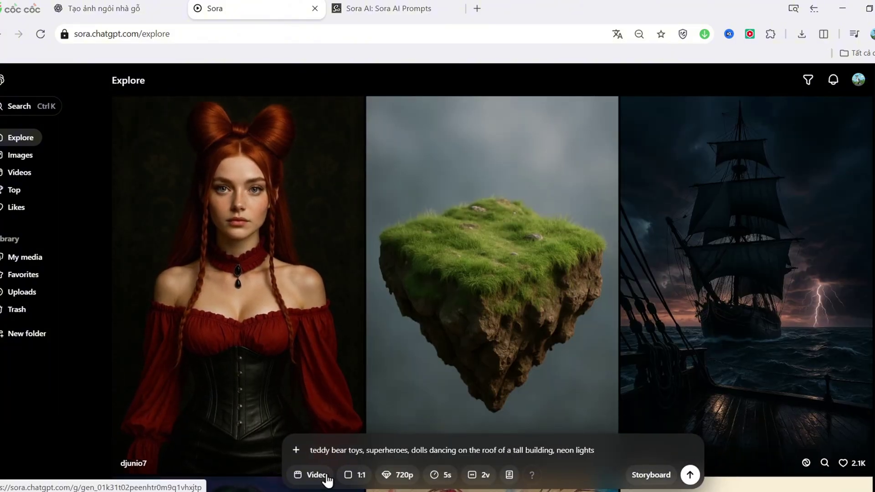
{"action": "left_click", "coordinate": [354, 476]}
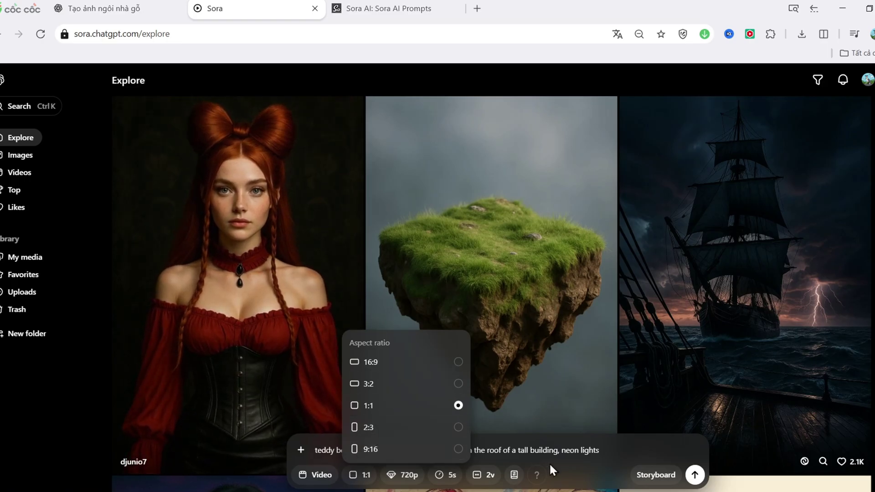
{"action": "left_click", "coordinate": [605, 476]}
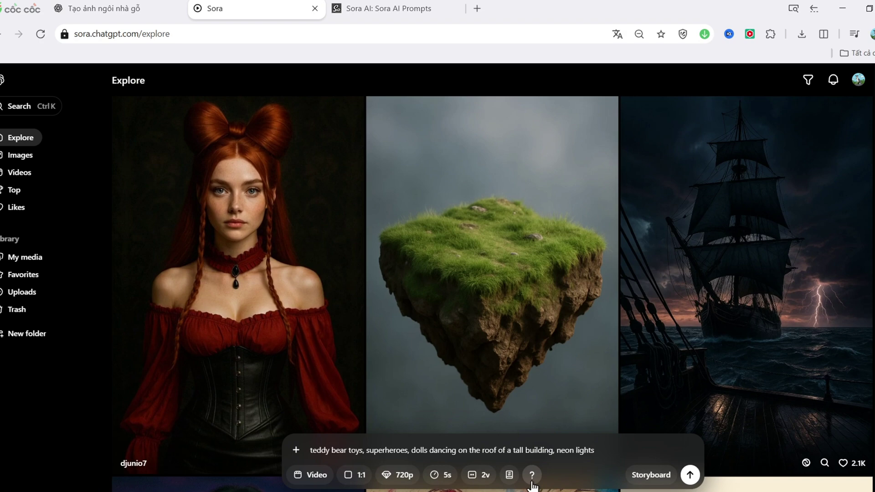
{"action": "left_click", "coordinate": [689, 475]}
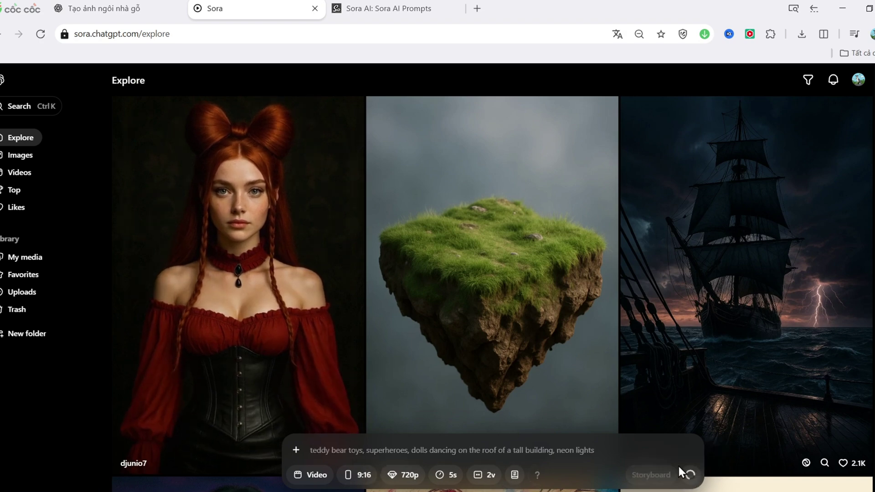
Watch Neon Dance Party finish in the queue and view both 720p, 5s variations.
{"action": "left_click", "coordinate": [807, 123]}
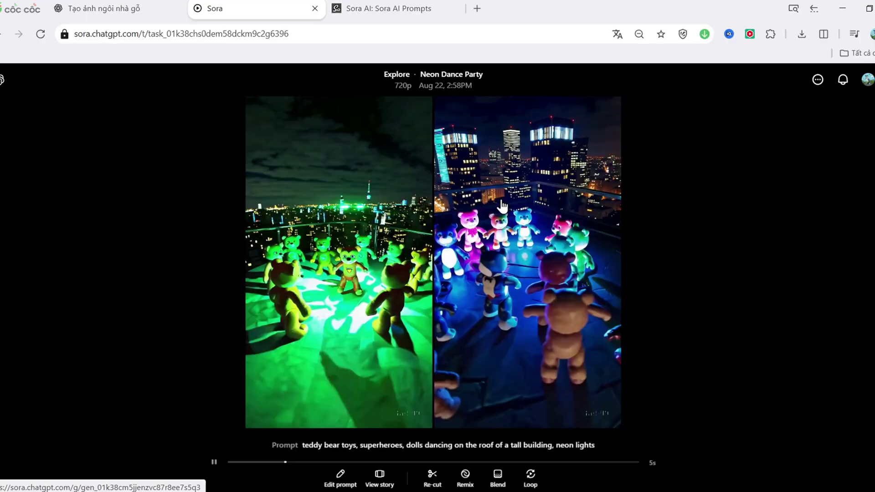
Generate a 16:9, 5-second video of two lovers meeting at a rainy intersection.
{"action": "key", "text": "Escape"}
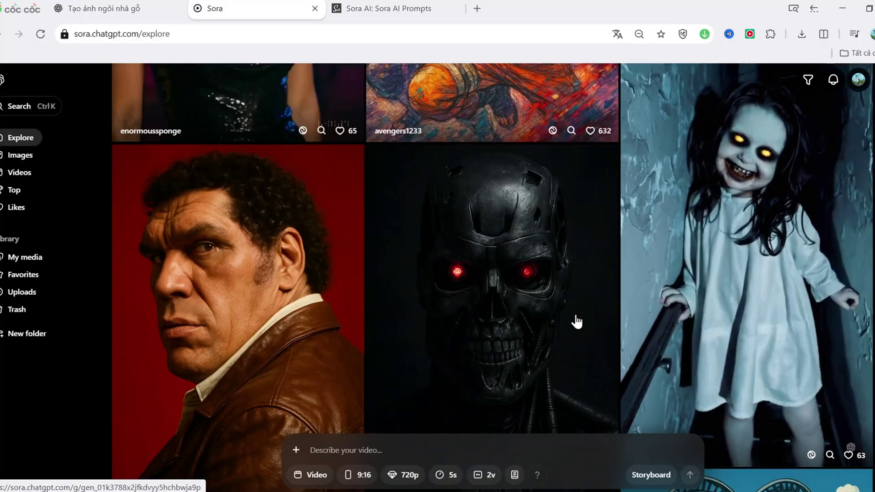
{"action": "left_click", "coordinate": [384, 436]}
{"action": "type", "text": "Two lovers meet at a deserted intersection under the flickering street lights in the rain."}
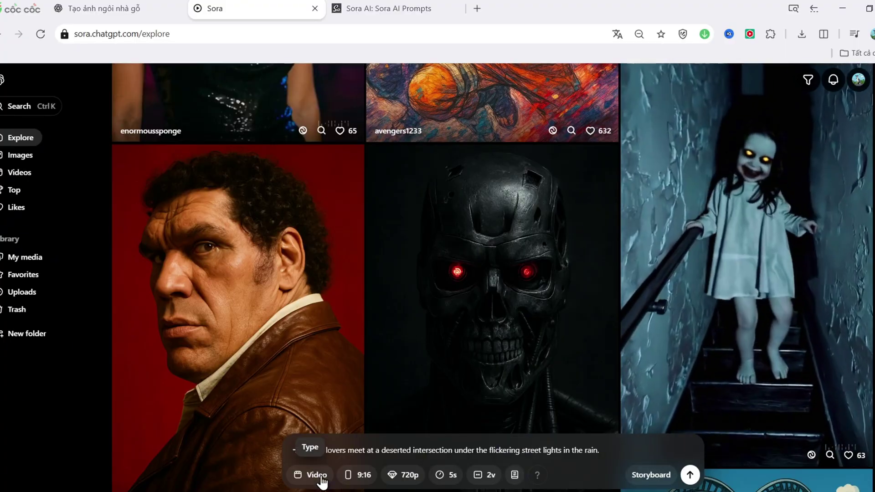
{"action": "left_click", "coordinate": [353, 475]}
{"action": "left_click", "coordinate": [385, 364]}
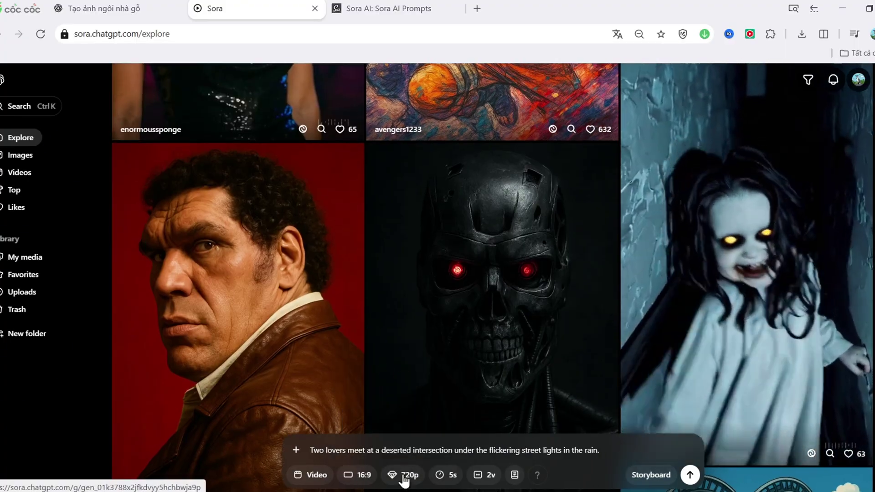
{"action": "left_click", "coordinate": [450, 476]}
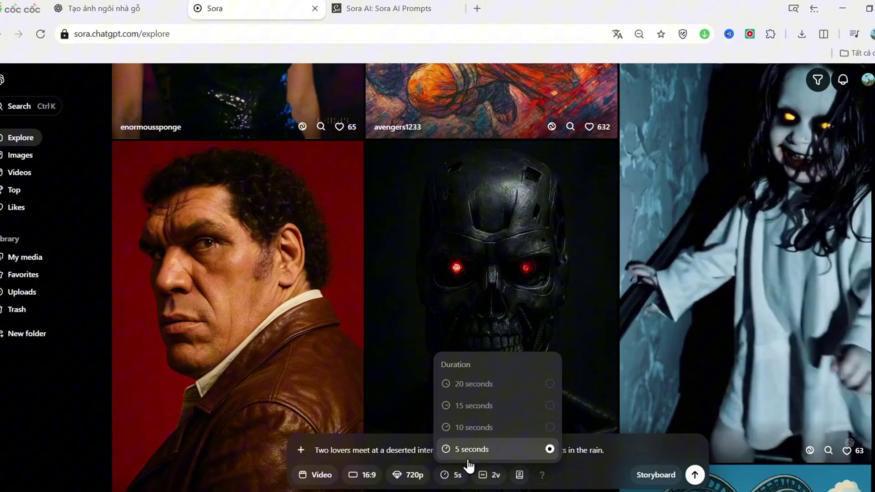
{"action": "left_click", "coordinate": [602, 478]}
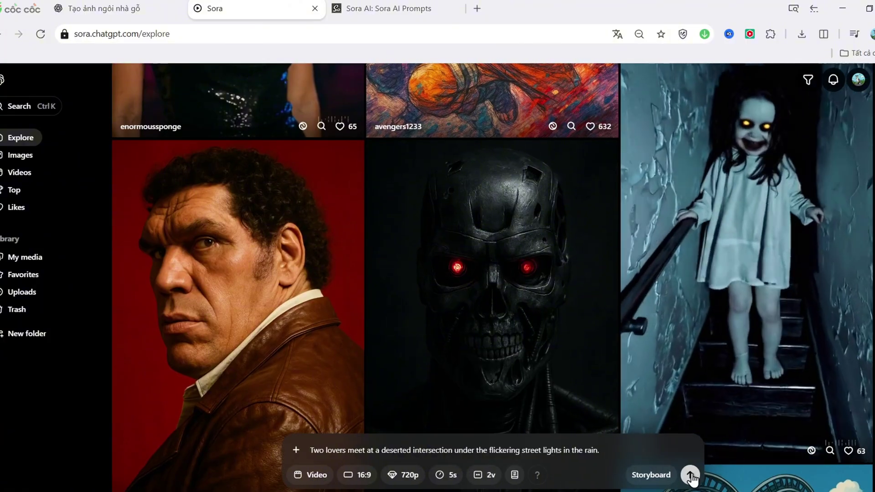
{"action": "left_click", "coordinate": [692, 475]}
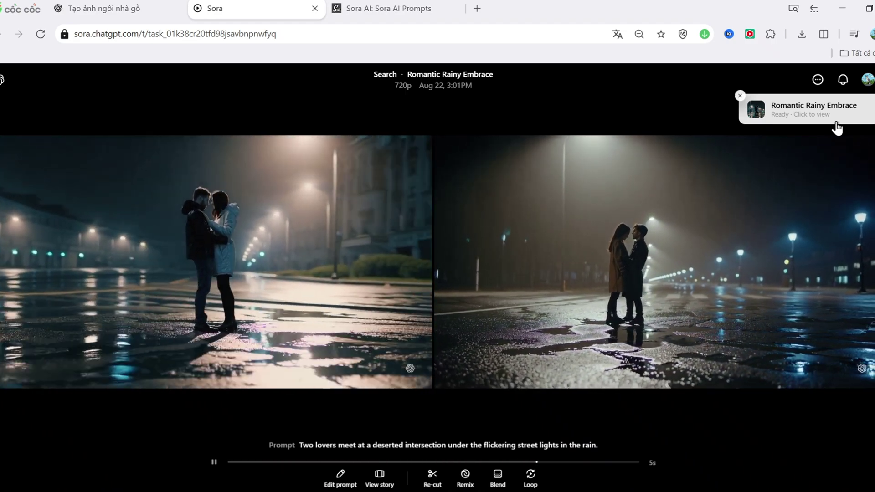
Dismiss the Ready notice and view the left Romantic Rainy Embrace variation by itself.
{"action": "left_click", "coordinate": [740, 96]}
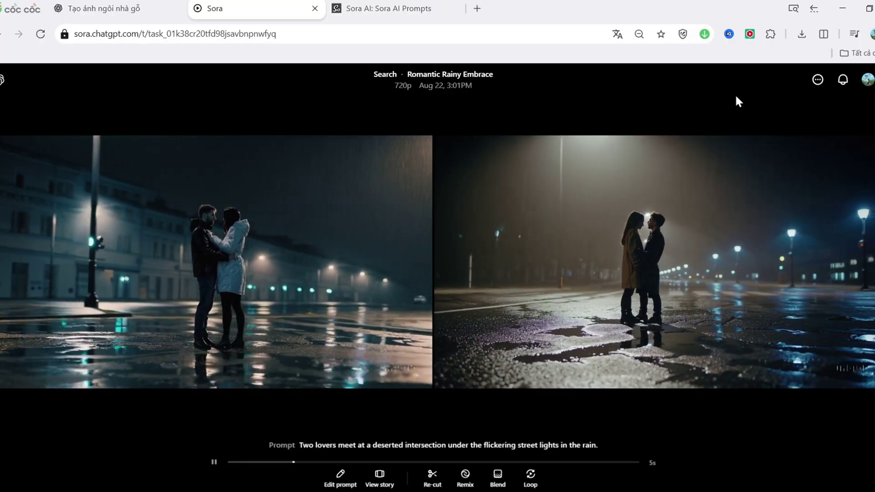
{"action": "left_click", "coordinate": [398, 285]}
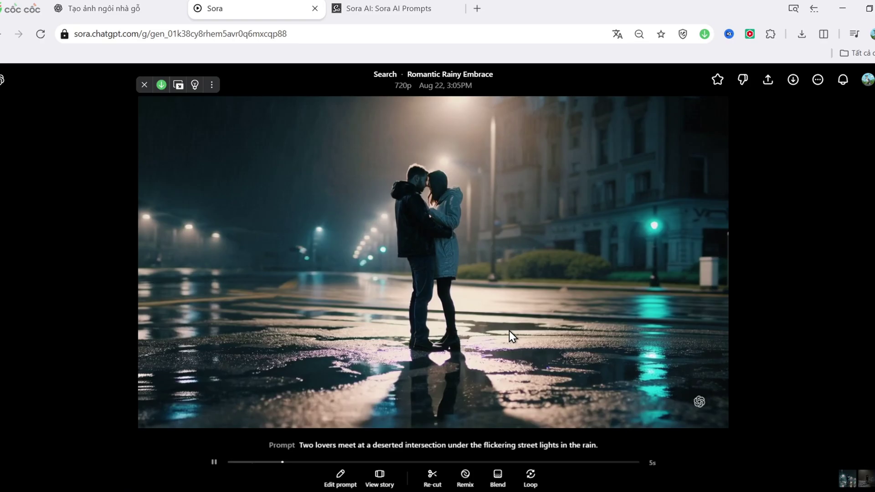
Switch to the second rainy embrace variation, then exit to the Explore Videos grid.
{"action": "key", "text": "Down"}
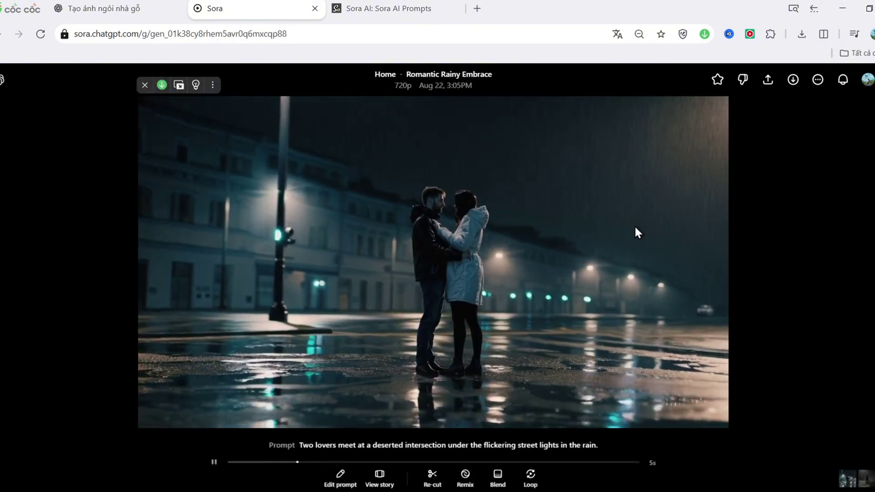
{"action": "key", "text": "Escape"}
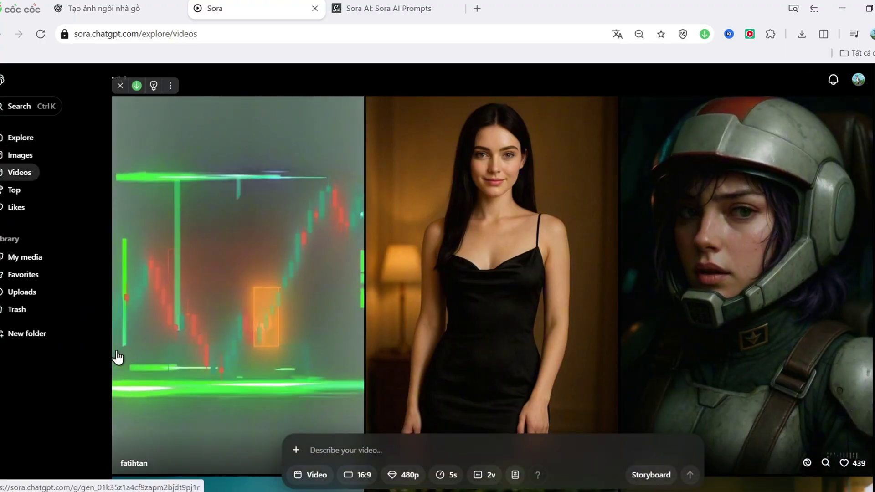
{"action": "scroll", "coordinate": [860, 349], "scroll_direction": "down", "scroll_amount": 6}
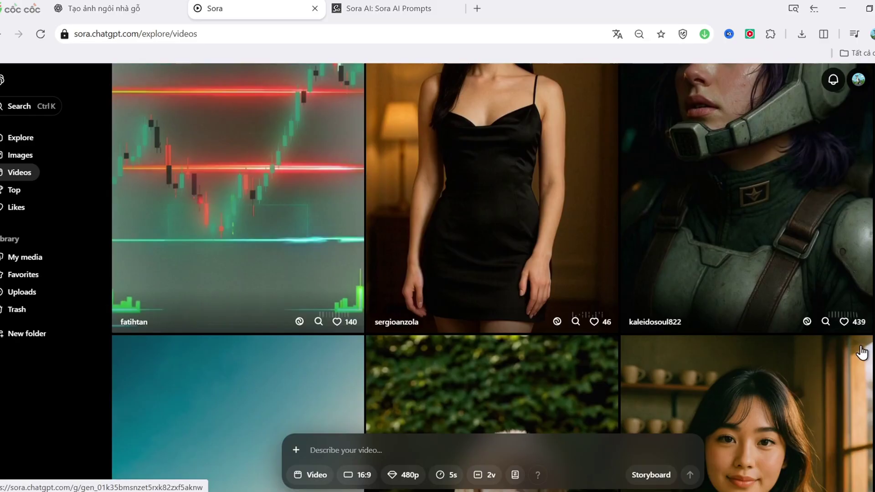
{"action": "scroll", "coordinate": [862, 353], "scroll_direction": "down", "scroll_amount": 5}
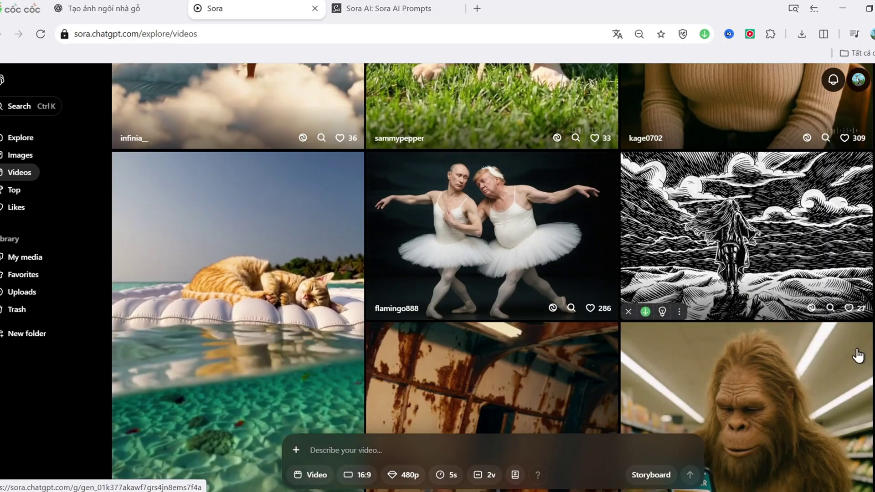
{"action": "scroll", "coordinate": [860, 355], "scroll_direction": "down", "scroll_amount": 3}
{"action": "scroll", "coordinate": [858, 355], "scroll_direction": "up", "scroll_amount": 3}
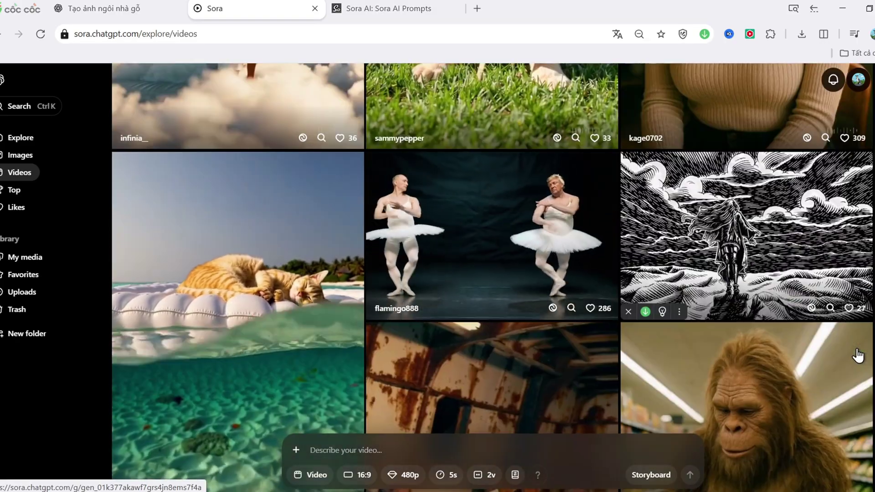
{"action": "scroll", "coordinate": [858, 355], "scroll_direction": "down", "scroll_amount": 5}
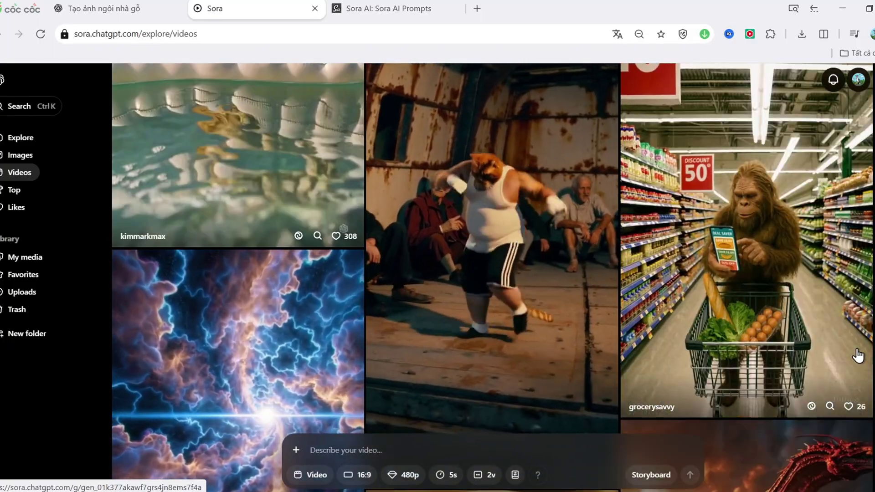
{"action": "scroll", "coordinate": [859, 355], "scroll_direction": "down", "scroll_amount": 5}
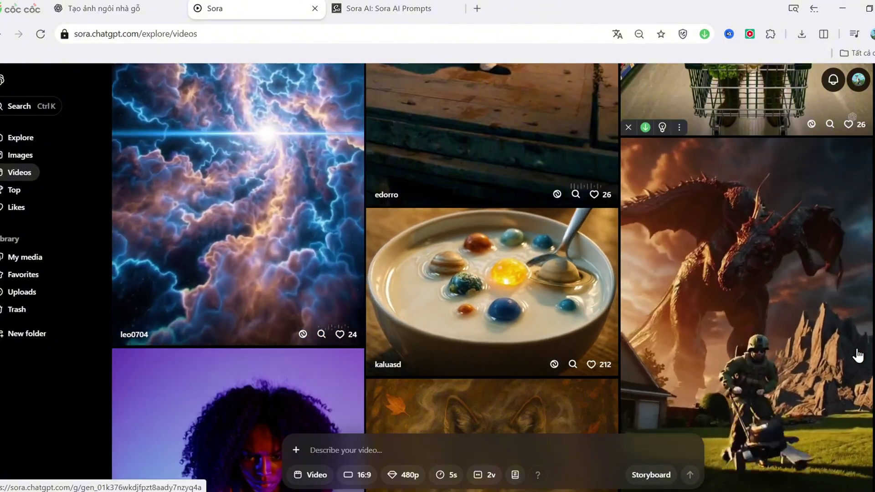
{"action": "scroll", "coordinate": [845, 354], "scroll_direction": "down", "scroll_amount": 8}
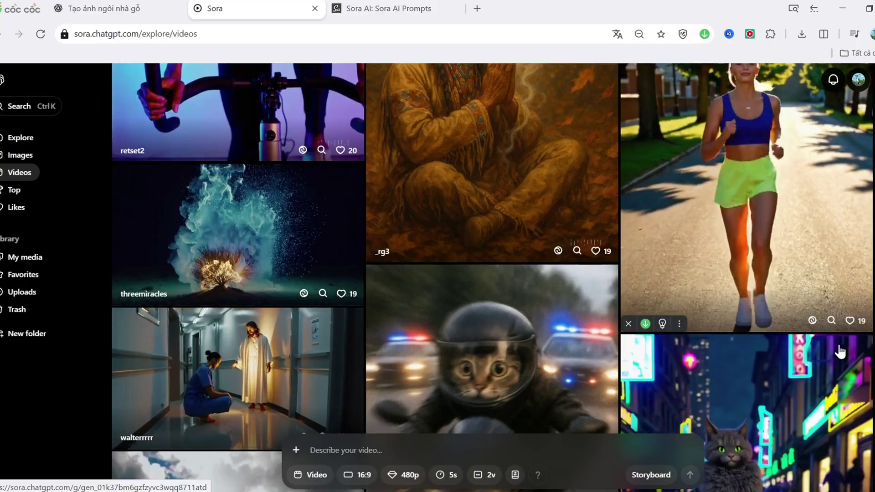
{"action": "scroll", "coordinate": [840, 352], "scroll_direction": "down", "scroll_amount": 3}
{"action": "scroll", "coordinate": [840, 353], "scroll_direction": "down", "scroll_amount": 3}
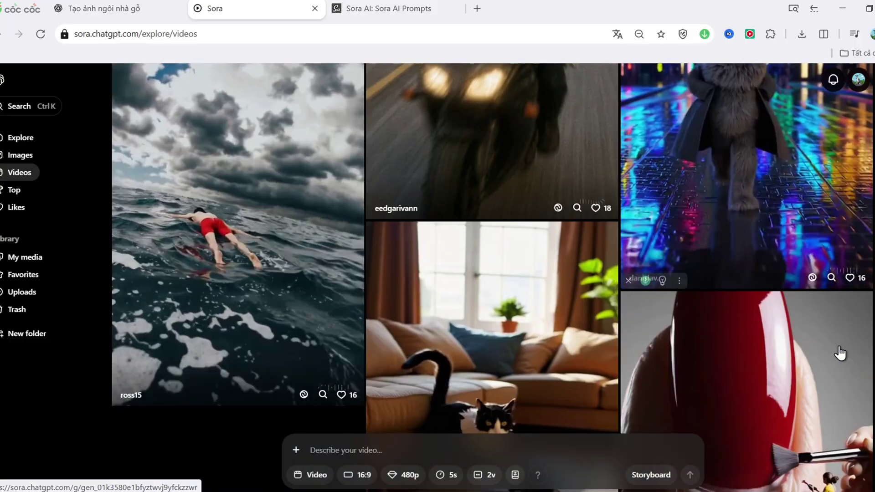
{"action": "scroll", "coordinate": [841, 353], "scroll_direction": "down", "scroll_amount": 6}
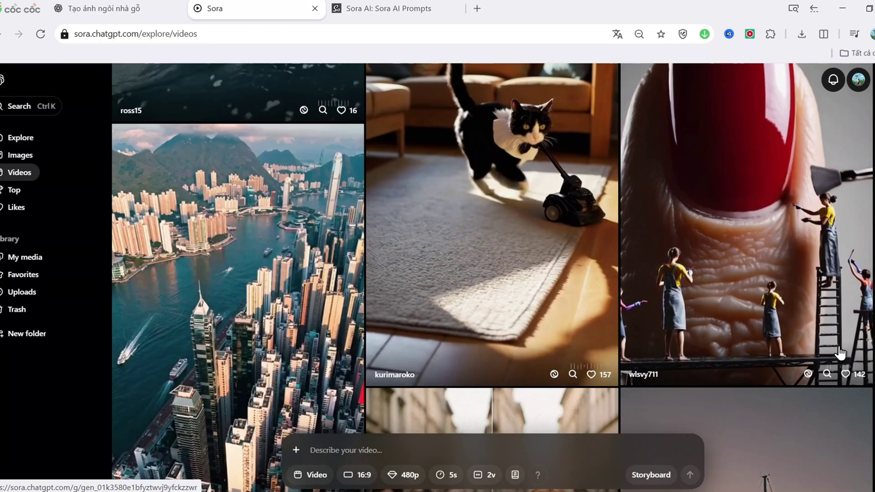
{"action": "scroll", "coordinate": [840, 353], "scroll_direction": "down", "scroll_amount": 3}
{"action": "scroll", "coordinate": [837, 356], "scroll_direction": "down", "scroll_amount": 9}
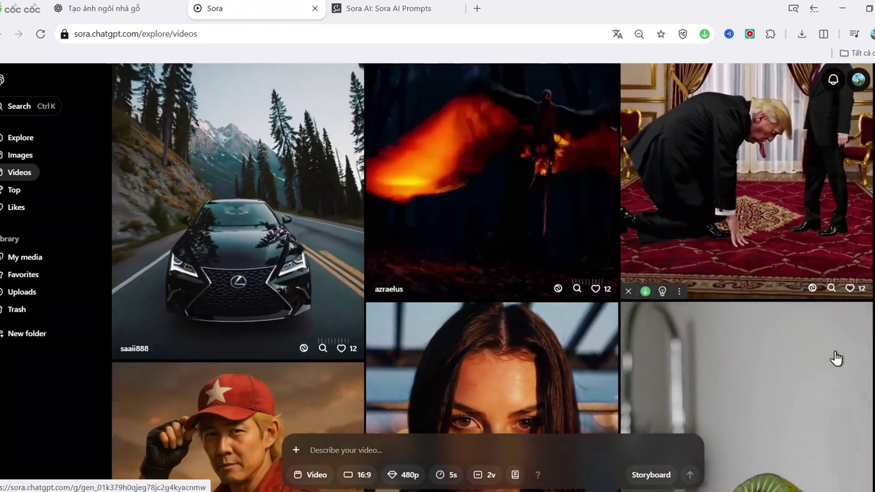
{"action": "scroll", "coordinate": [834, 360], "scroll_direction": "up", "scroll_amount": 3}
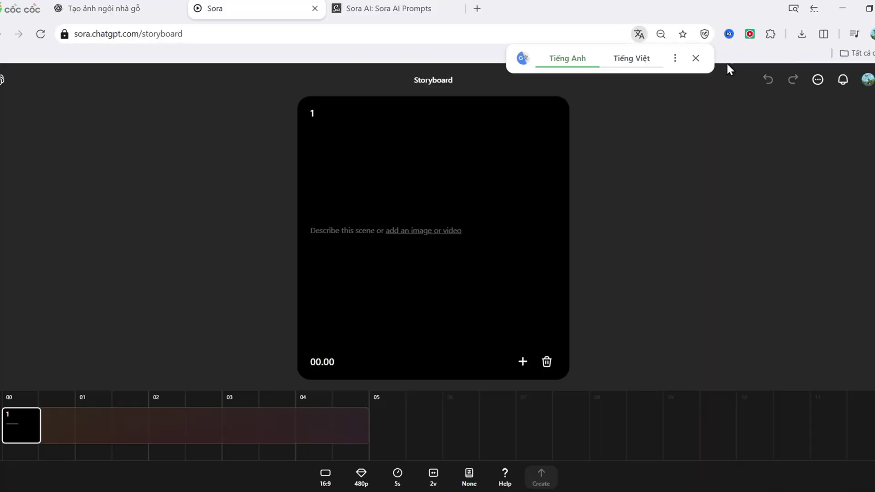
Paste the spinning smartphone close-up prompt as storyboard scene 1 and create it.
{"action": "left_click", "coordinate": [375, 239]}
{"action": "type", "text": "A slow-motion cinematic close-up of the new Geminio smartphone spinning mid-air in a dark studio with dramatic lighting, sleek metal and glass design reflecting neon blue and purple lights, particles floating in the background, high-tech sound design"}
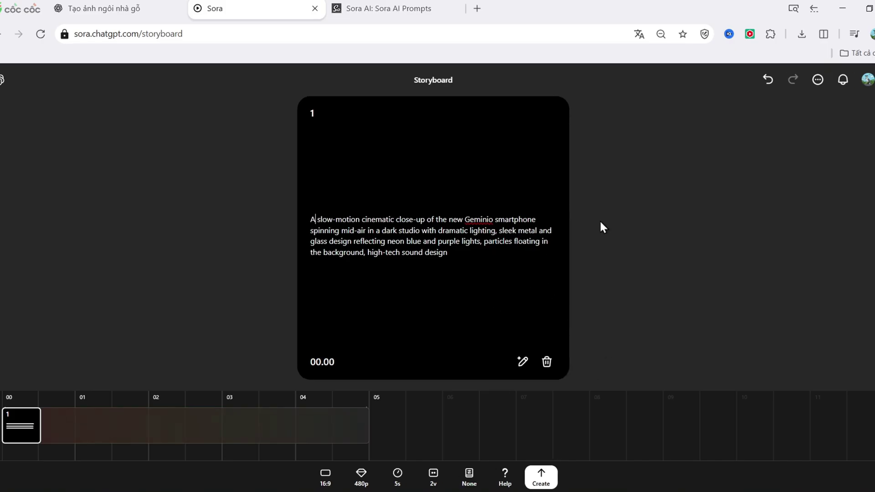
{"action": "left_click", "coordinate": [556, 486]}
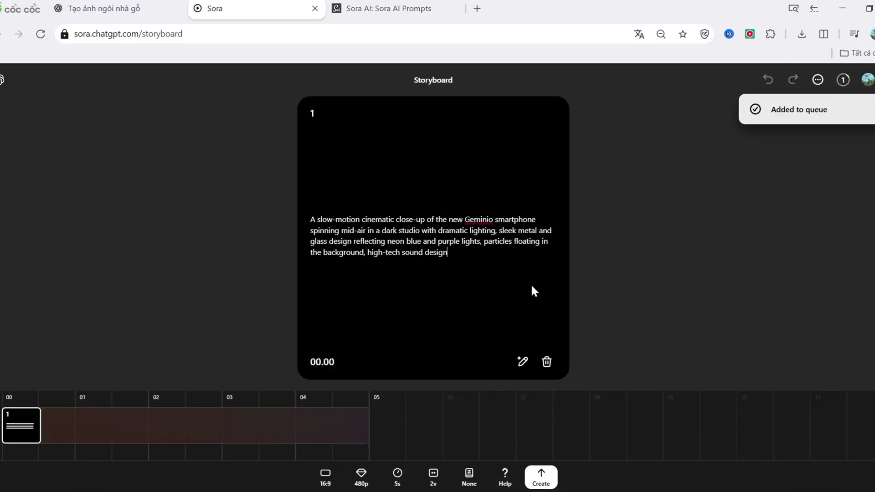
Add scenes 2 and 3 to the storyboard timeline and focus scene 2.
{"action": "left_click", "coordinate": [54, 429]}
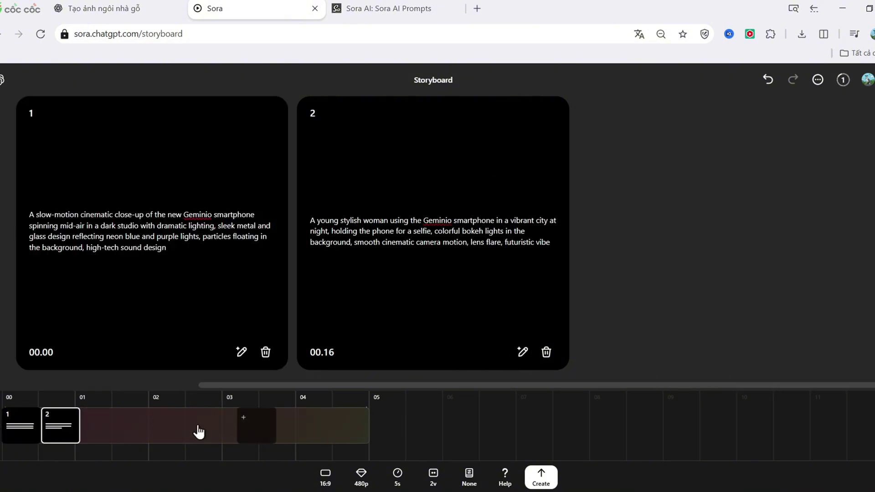
{"action": "left_click", "coordinate": [93, 427]}
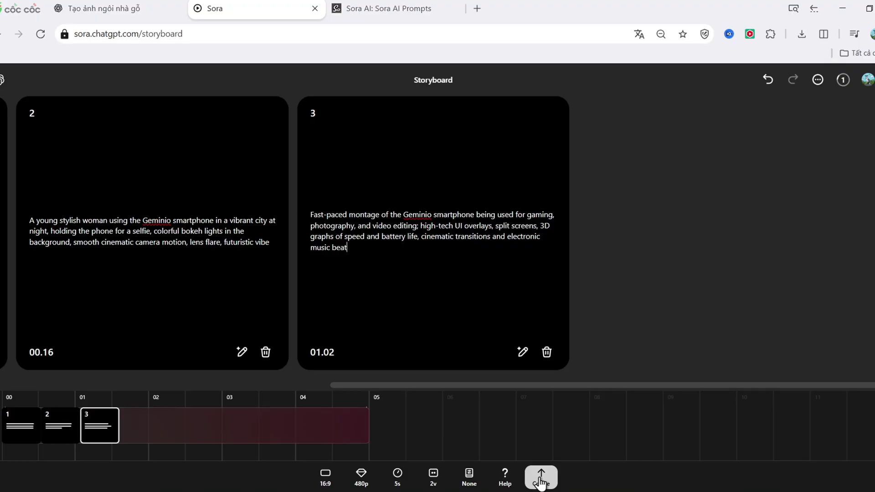
{"action": "left_click", "coordinate": [168, 312]}
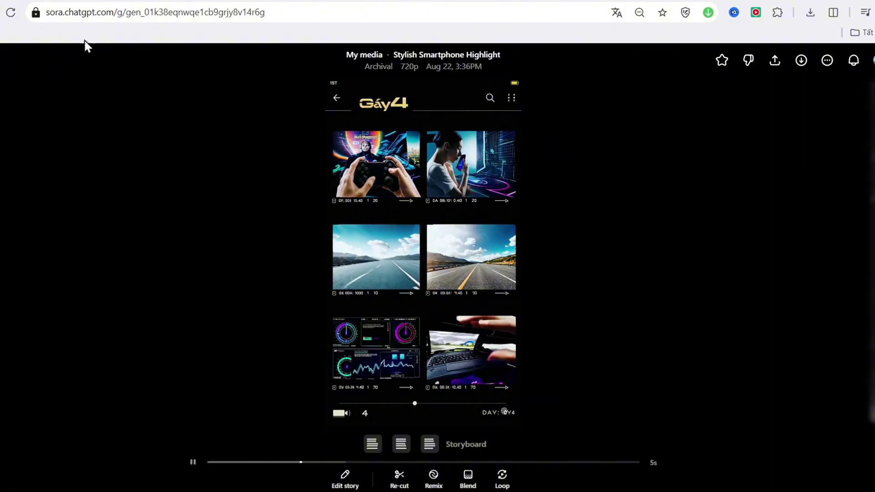
Close the Stylish Smartphone Highlight video to return to the My media library.
{"action": "left_click", "coordinate": [865, 234]}
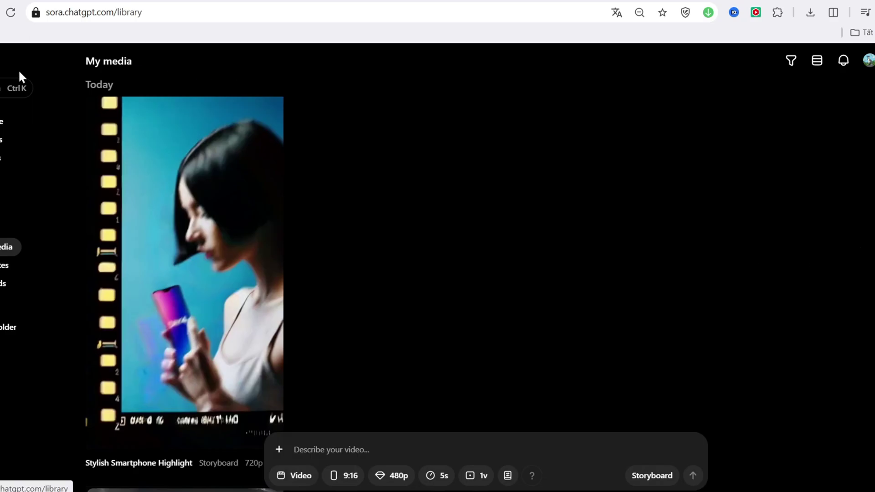
Go to Explore Videos and scroll through community clips like the chrome tiger and neon cat.
{"action": "left_click", "coordinate": [129, 88]}
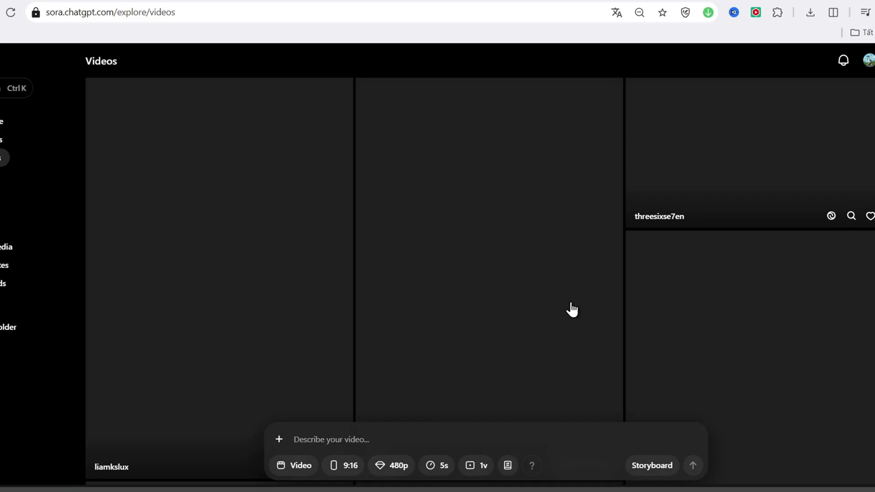
{"action": "scroll", "coordinate": [652, 321], "scroll_direction": "down", "scroll_amount": 5}
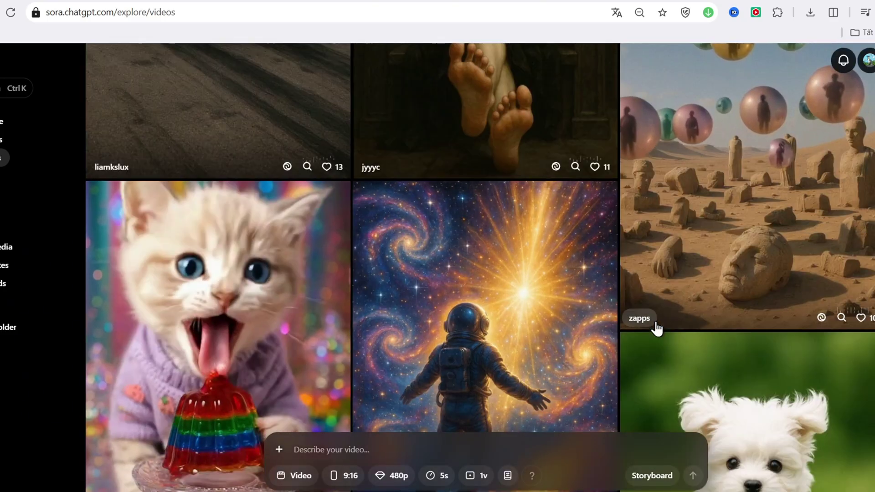
{"action": "scroll", "coordinate": [657, 328], "scroll_direction": "down", "scroll_amount": 8}
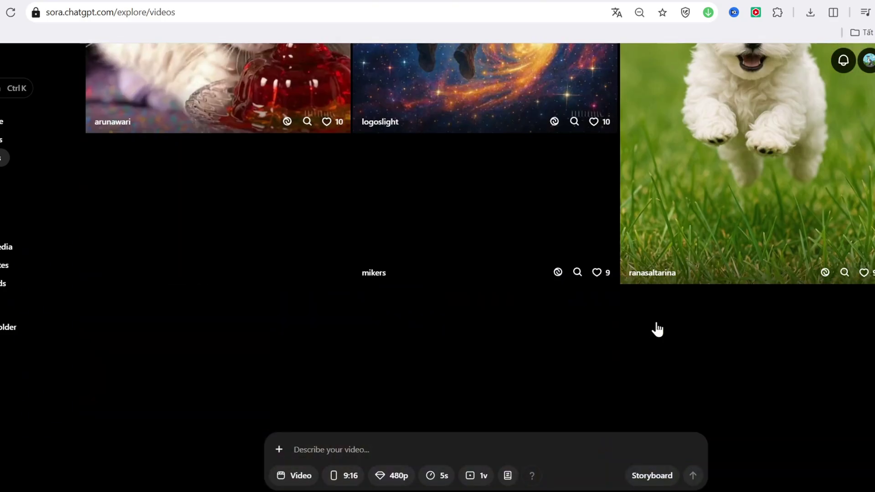
{"action": "scroll", "coordinate": [750, 187], "scroll_direction": "up", "scroll_amount": 3}
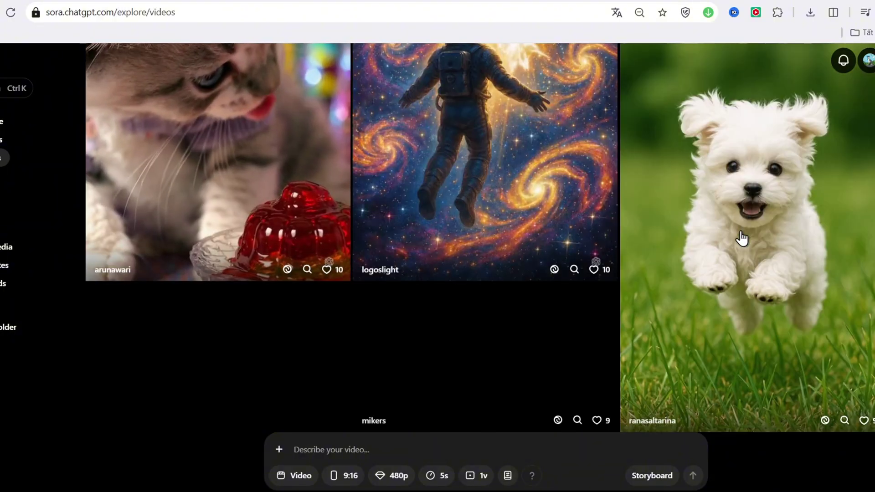
{"action": "scroll", "coordinate": [555, 319], "scroll_direction": "down", "scroll_amount": 8}
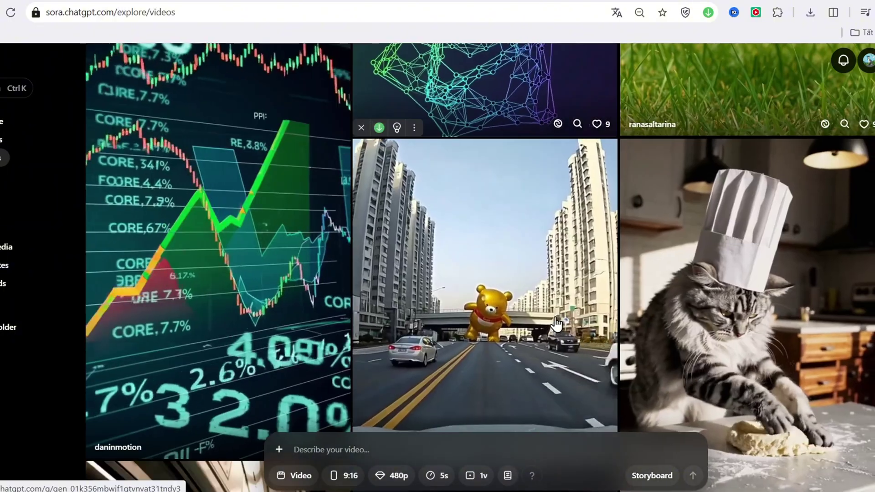
{"action": "scroll", "coordinate": [680, 321], "scroll_direction": "down", "scroll_amount": 3}
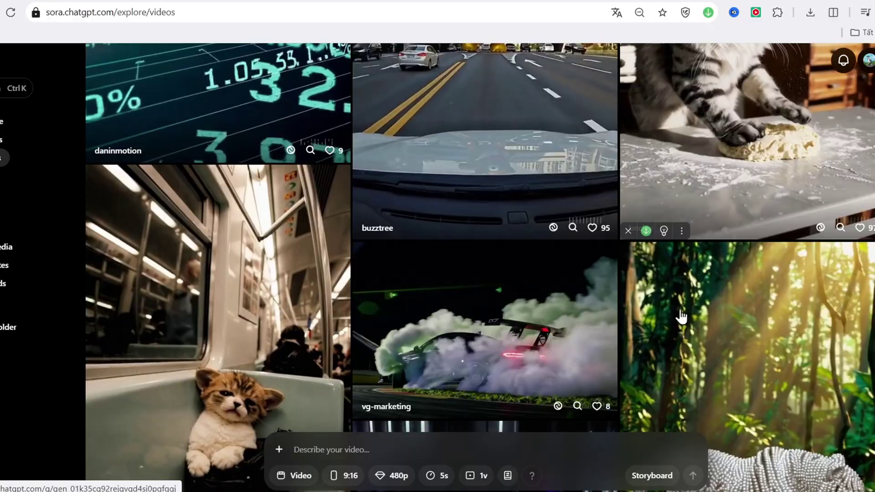
{"action": "scroll", "coordinate": [681, 317], "scroll_direction": "down", "scroll_amount": 3}
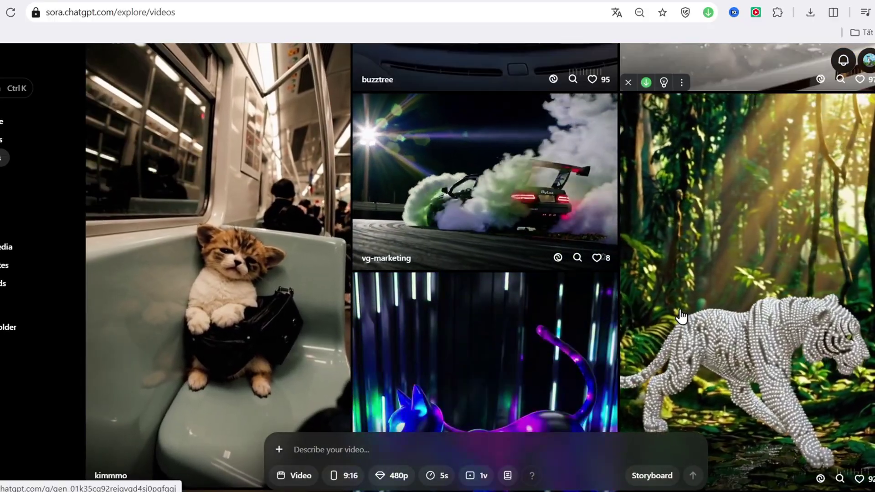
{"action": "scroll", "coordinate": [683, 298], "scroll_direction": "down", "scroll_amount": 3}
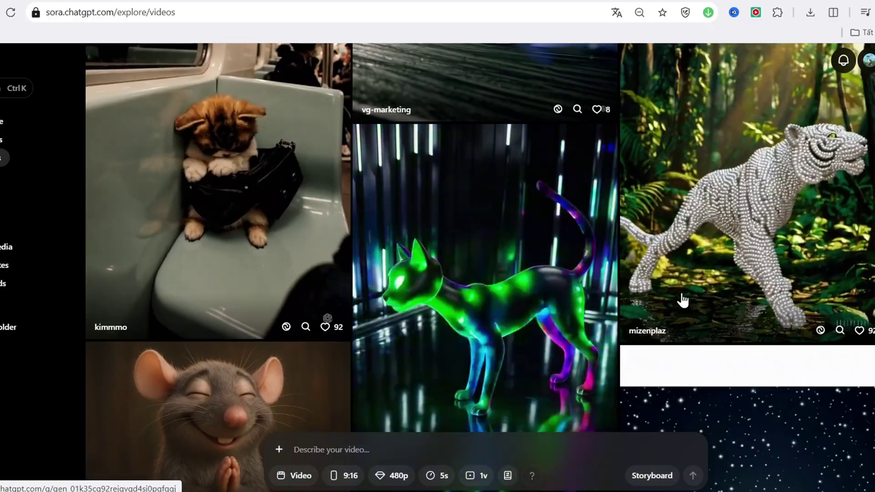